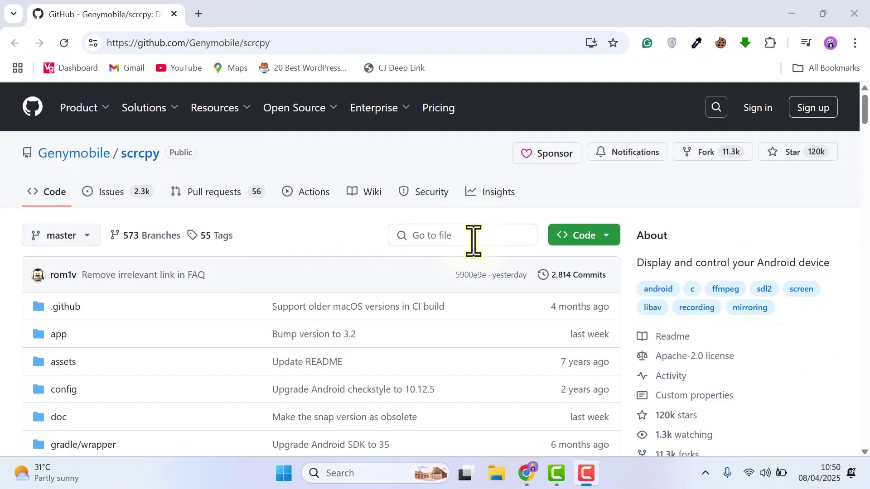
{"action": "left_click_drag", "start_coordinate": [865, 123], "coordinate": [860, 286]}
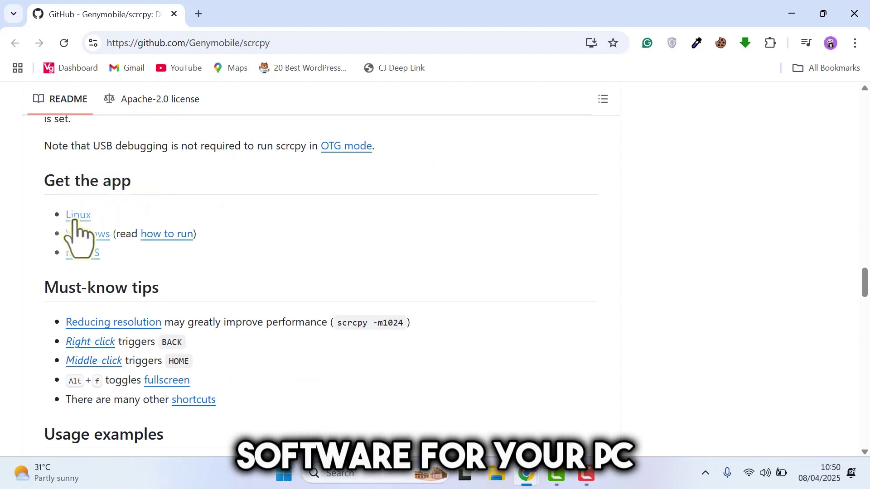
- Download scrcpy-win64-v3.2.zip from the README's Windows instructions and check its download progress
{"action": "left_click", "coordinate": [96, 238]}
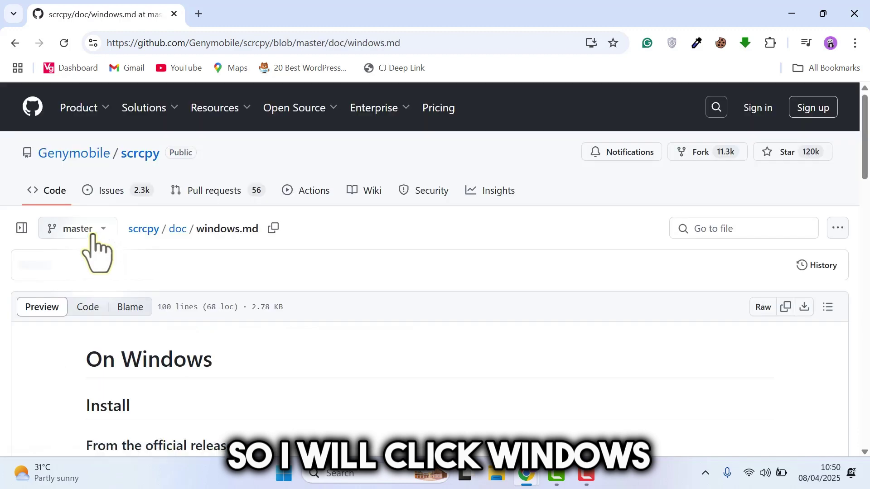
{"action": "left_click_drag", "start_coordinate": [866, 155], "coordinate": [861, 219]}
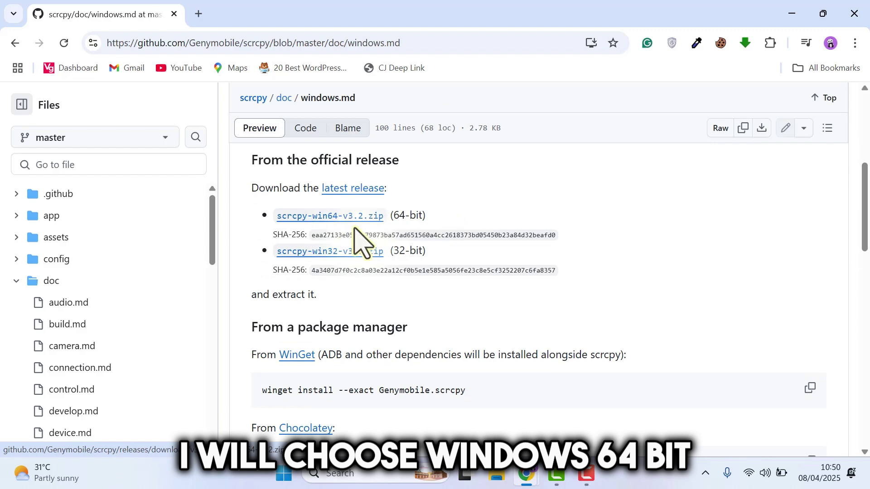
{"action": "left_click", "coordinate": [350, 216]}
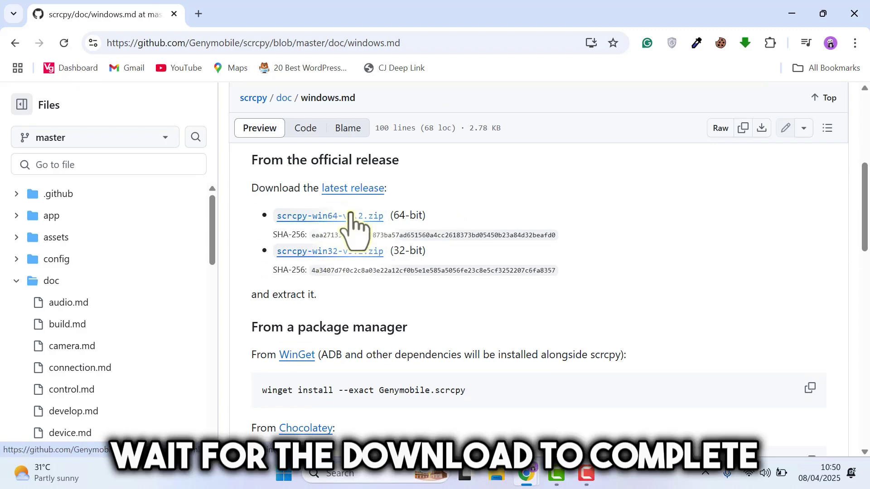
{"action": "left_click", "coordinate": [782, 43]}
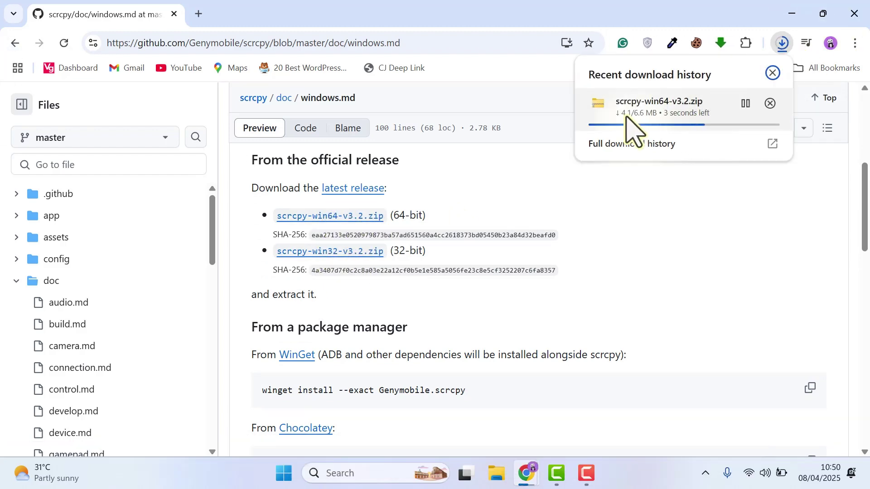
- Extract scrcpy-win64-v3.2.zip into its suggested folder
{"action": "left_click", "coordinate": [746, 103]}
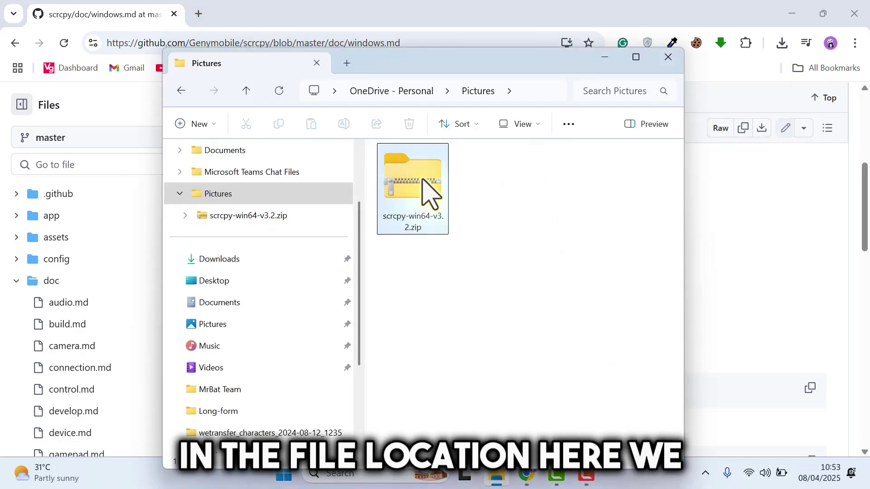
{"action": "right_click", "coordinate": [429, 204]}
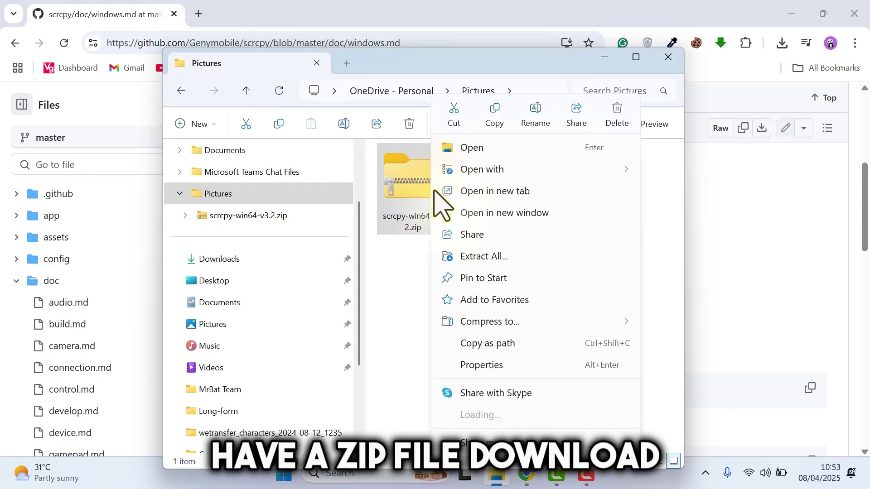
{"action": "left_click", "coordinate": [482, 258]}
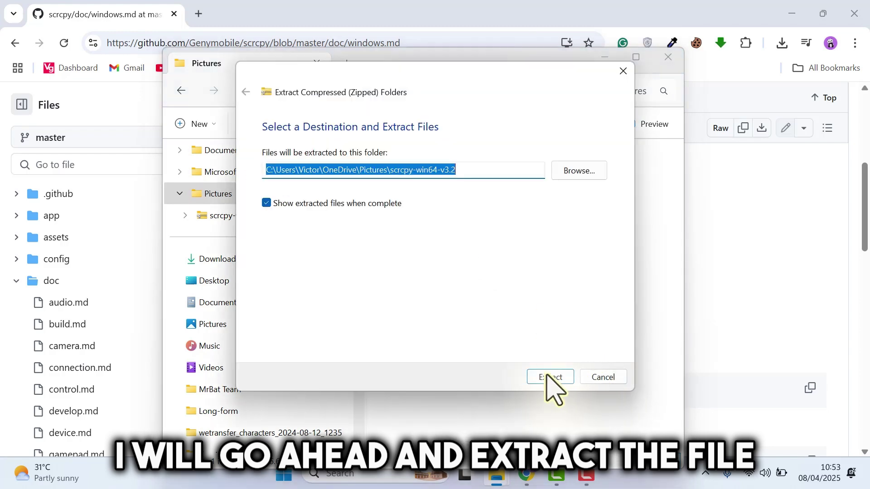
{"action": "left_click", "coordinate": [550, 376]}
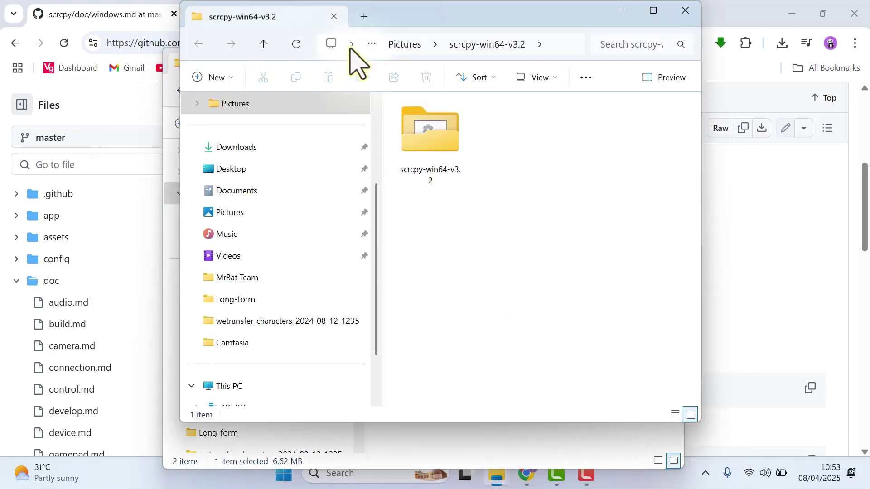
- Open the inner scrcpy-win64-v3.2 folder and nudge the Explorer window upward
{"action": "double_click", "coordinate": [485, 197]}
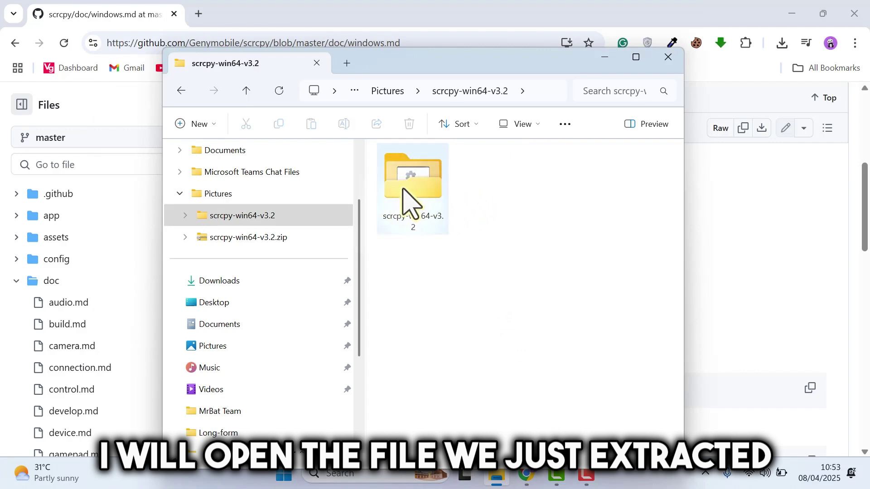
{"action": "double_click", "coordinate": [410, 201]}
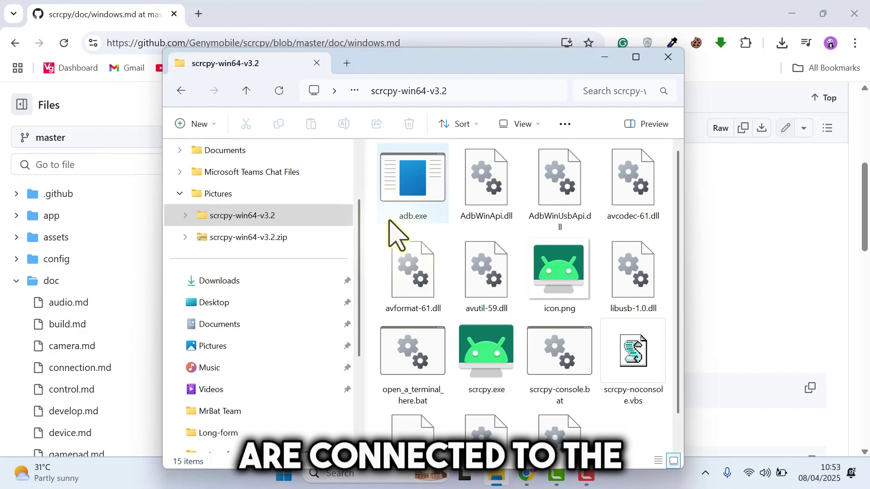
{"action": "left_click_drag", "start_coordinate": [520, 64], "coordinate": [517, 41]}
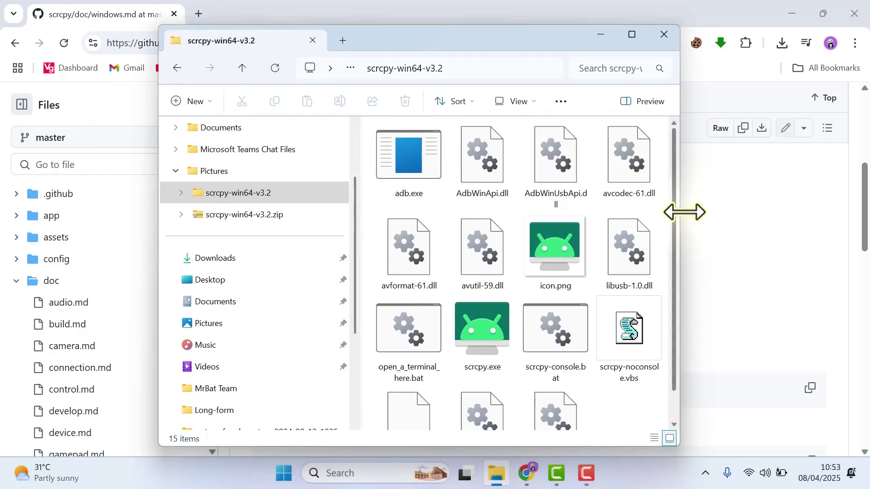
{"action": "scroll", "coordinate": [679, 218], "scroll_direction": "down", "scroll_amount": 1}
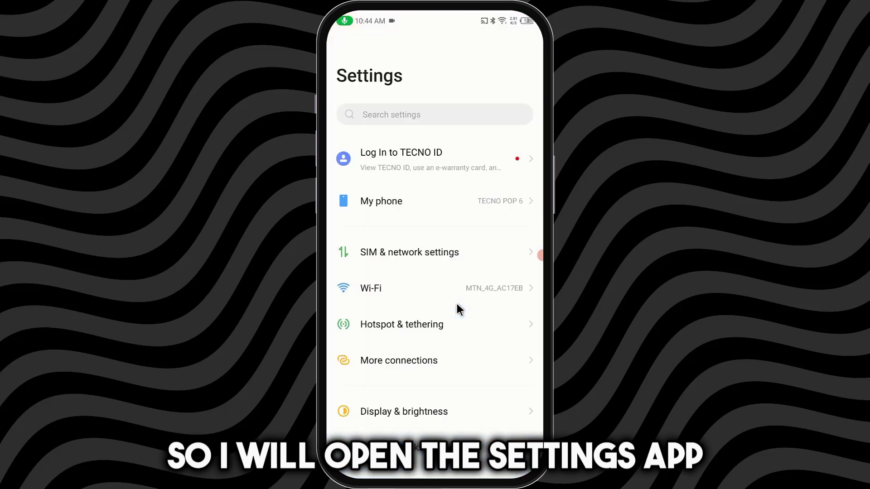
{"action": "scroll", "coordinate": [406, 292], "scroll_direction": "down", "scroll_amount": 10}
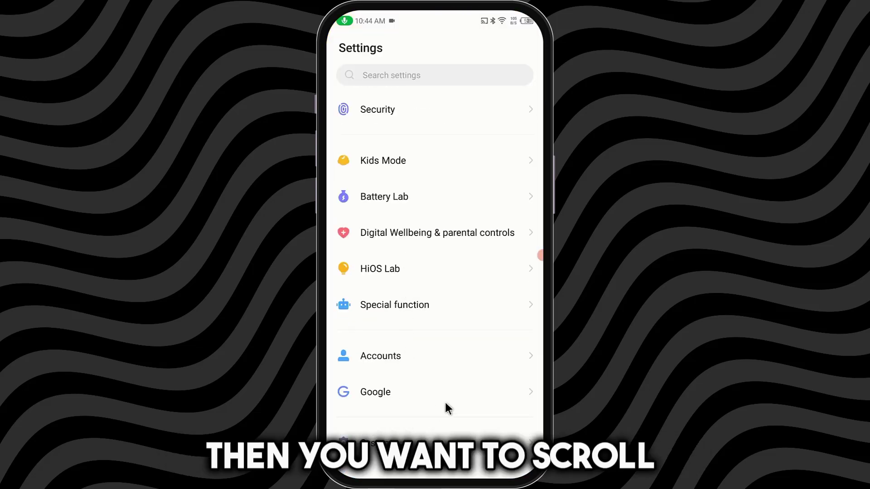
{"action": "scroll", "coordinate": [407, 359], "scroll_direction": "up", "scroll_amount": 1}
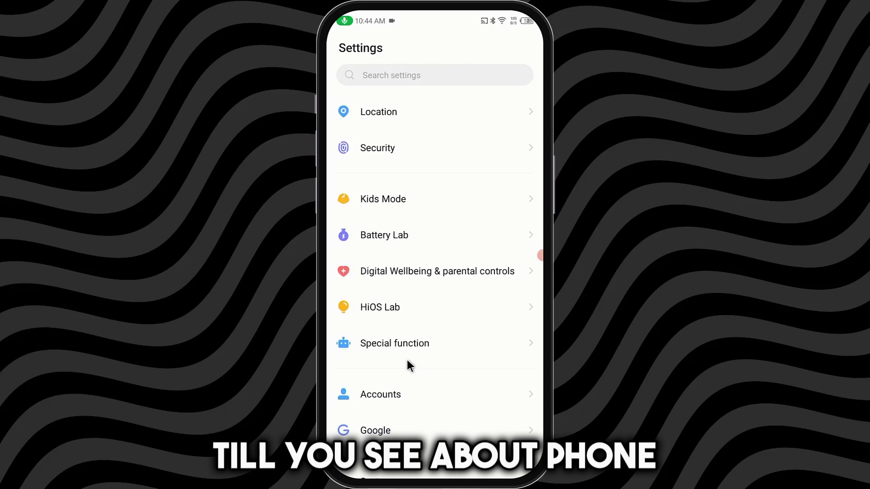
{"action": "scroll", "coordinate": [407, 262], "scroll_direction": "up", "scroll_amount": 10}
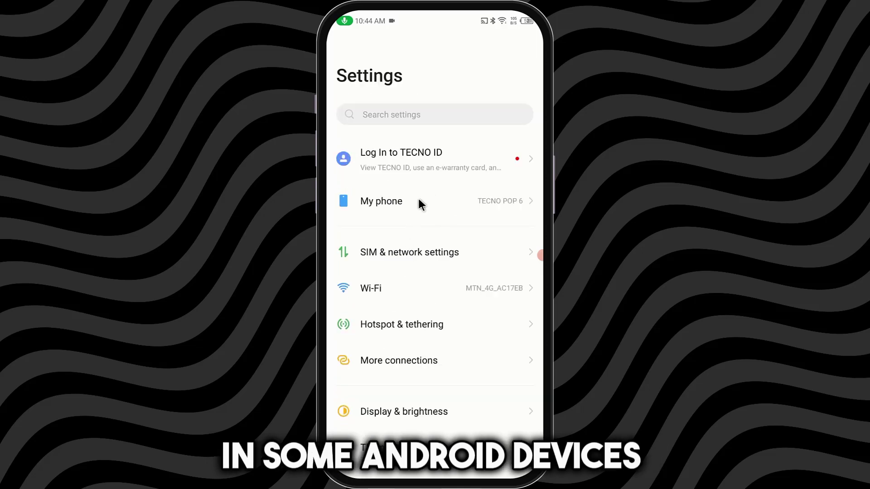
- Tap Build number on My phone until developer mode unlocks, then return to Settings
{"action": "left_click", "coordinate": [437, 114]}
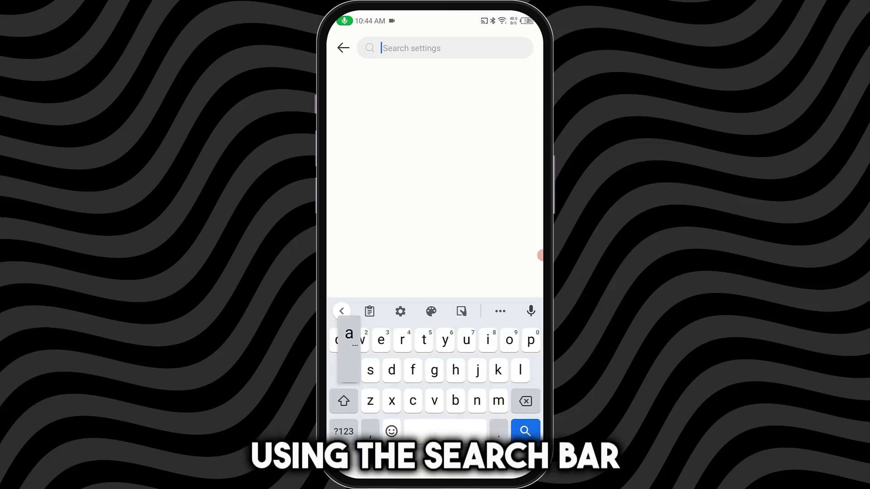
{"action": "type", "text": "about phone"}
{"action": "key", "text": "Escape"}
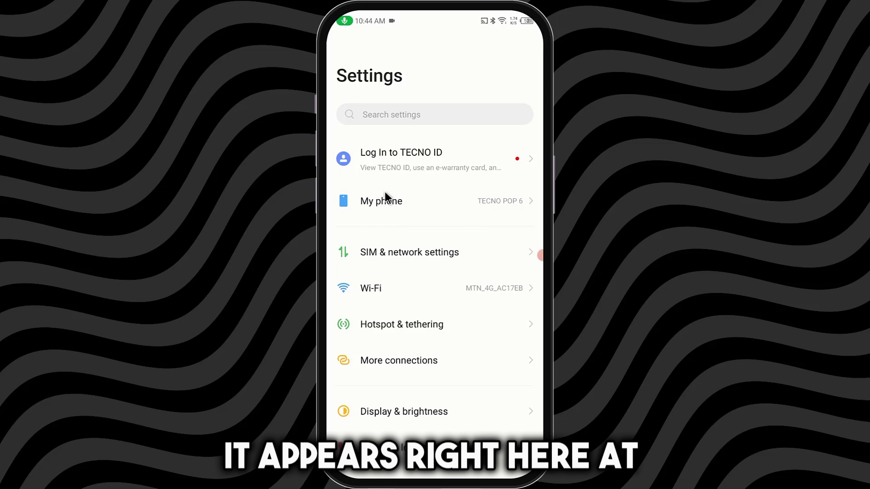
{"action": "left_click", "coordinate": [482, 207]}
{"action": "scroll", "coordinate": [408, 249], "scroll_direction": "down", "scroll_amount": 2}
{"action": "scroll", "coordinate": [417, 286], "scroll_direction": "down", "scroll_amount": 2}
{"action": "scroll", "coordinate": [417, 285], "scroll_direction": "down", "scroll_amount": 2}
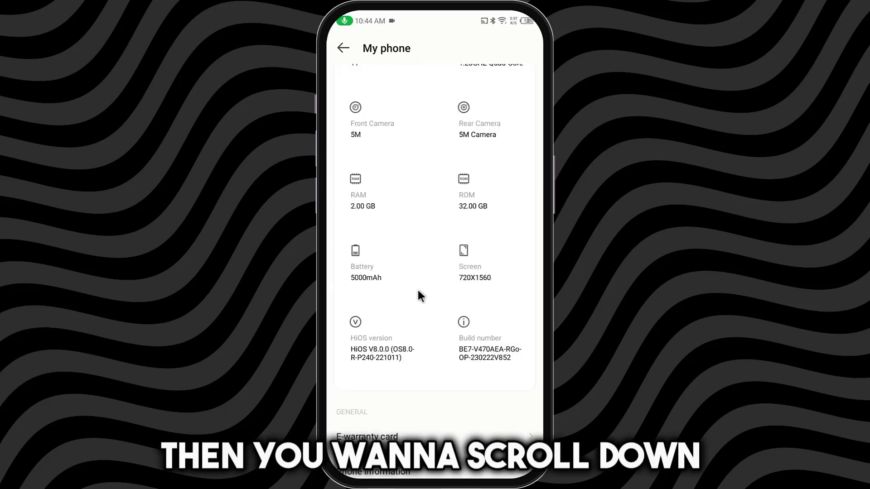
{"action": "scroll", "coordinate": [420, 294], "scroll_direction": "up", "scroll_amount": 2}
{"action": "scroll", "coordinate": [421, 293], "scroll_direction": "down", "scroll_amount": 3}
{"action": "scroll", "coordinate": [421, 291], "scroll_direction": "down", "scroll_amount": 2}
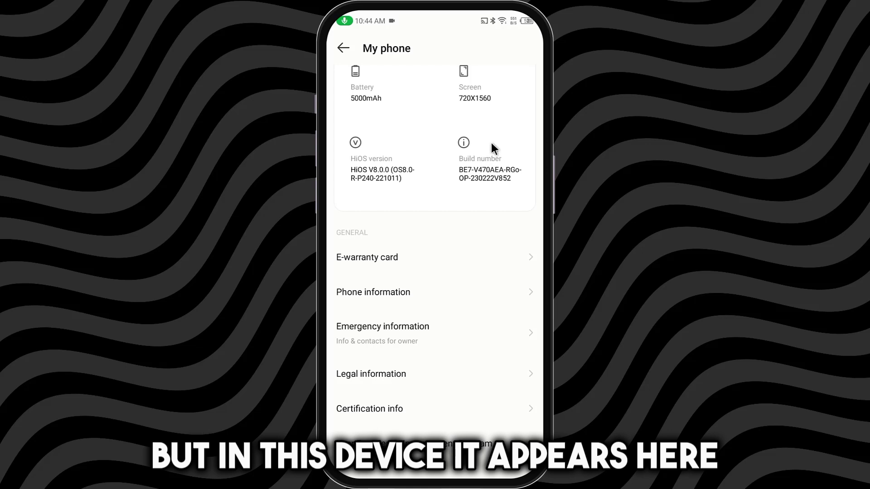
{"action": "left_click", "coordinate": [472, 165]}
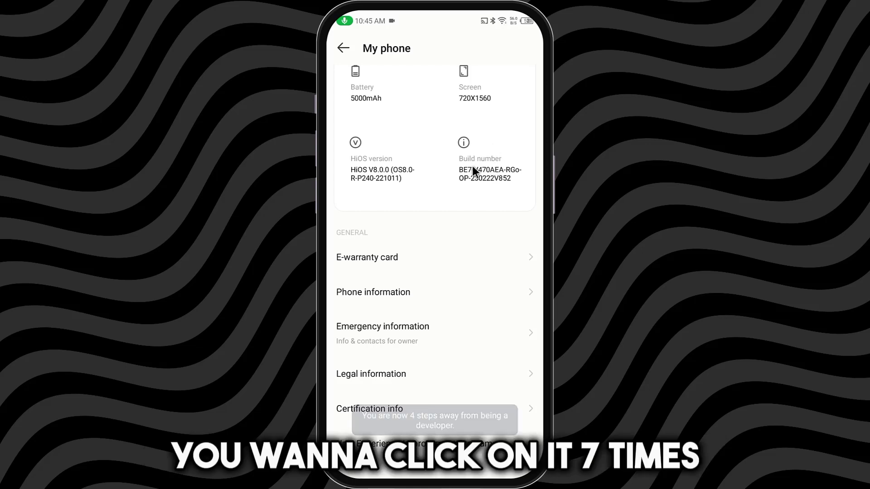
{"action": "left_click", "coordinate": [473, 166]}
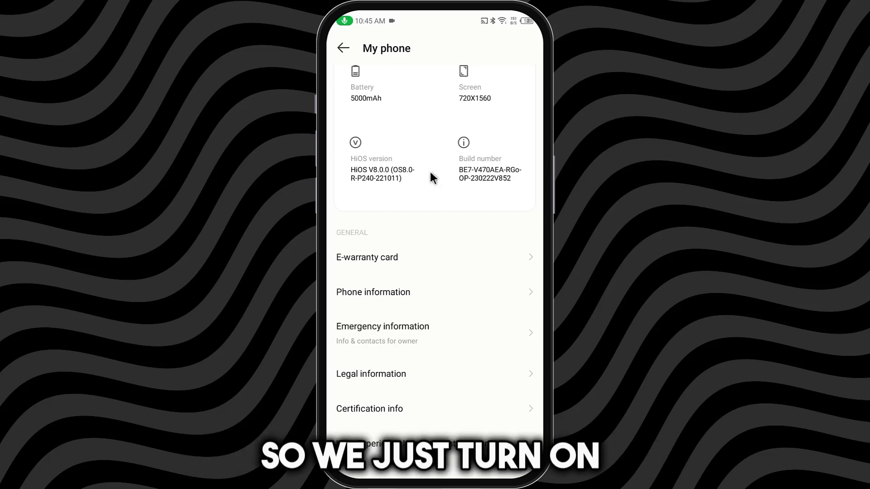
{"action": "left_click", "coordinate": [344, 55]}
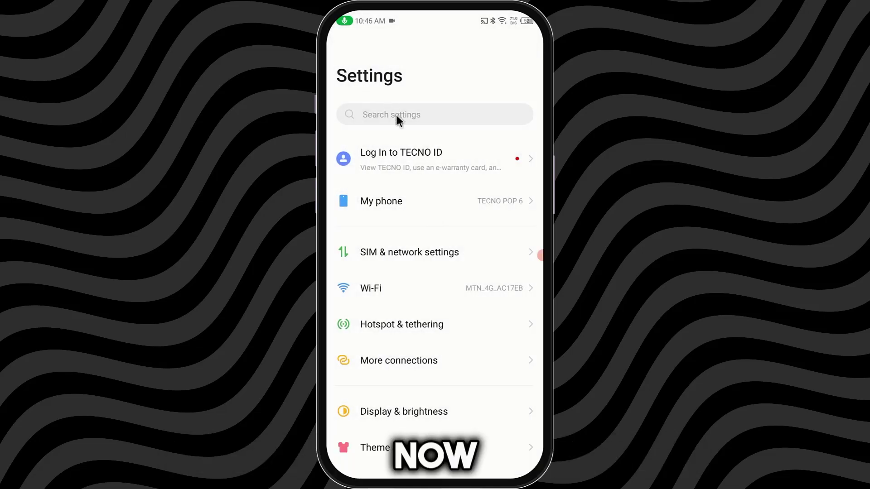
- Find and open Developer options through the settings search
{"action": "left_click", "coordinate": [396, 115]}
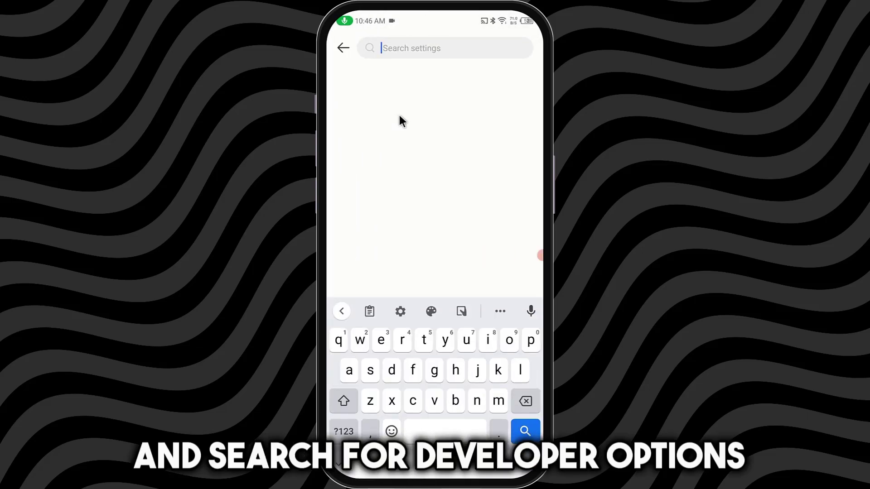
{"action": "type", "text": "developer"}
{"action": "left_click", "coordinate": [381, 42]}
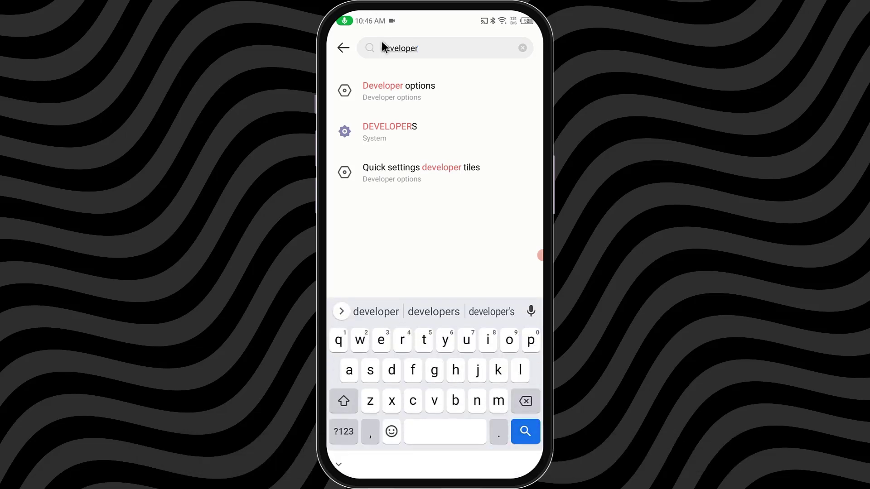
{"action": "left_click", "coordinate": [403, 86]}
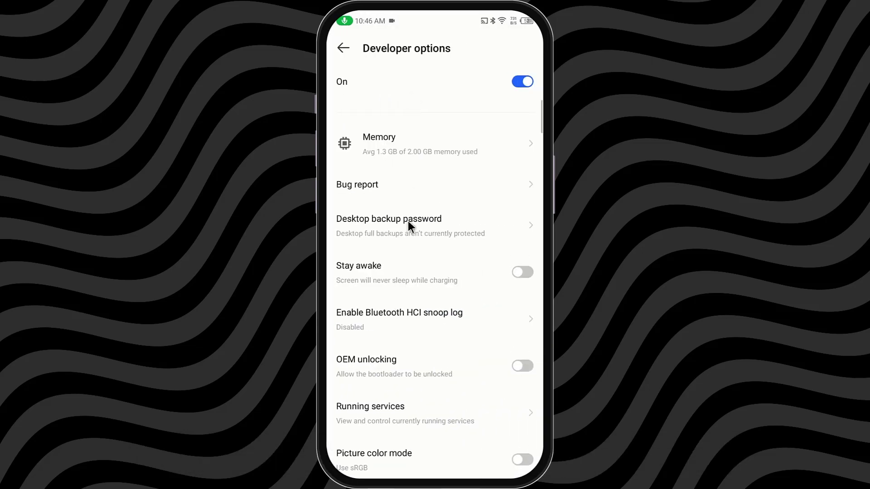
{"action": "scroll", "coordinate": [432, 143], "scroll_direction": "down", "scroll_amount": 3}
{"action": "scroll", "coordinate": [432, 143], "scroll_direction": "down", "scroll_amount": 5}
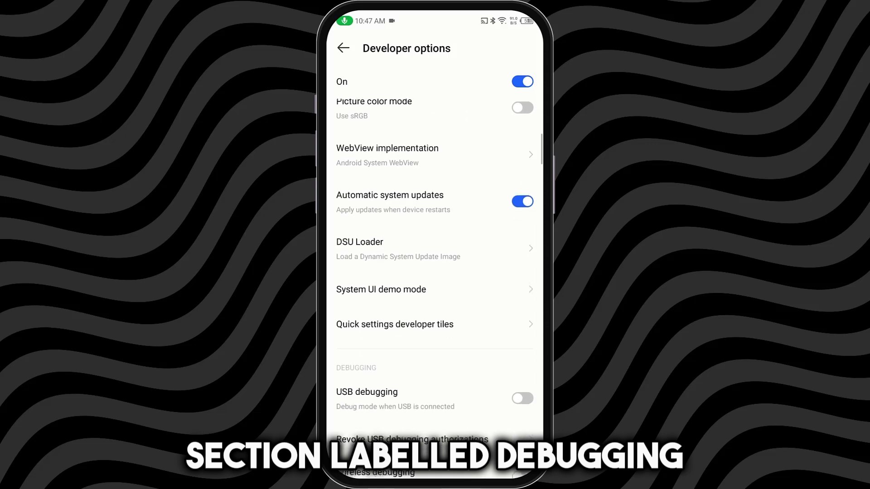
{"action": "scroll", "coordinate": [435, 272], "scroll_direction": "down", "scroll_amount": 2}
{"action": "scroll", "coordinate": [435, 272], "scroll_direction": "down", "scroll_amount": 1}
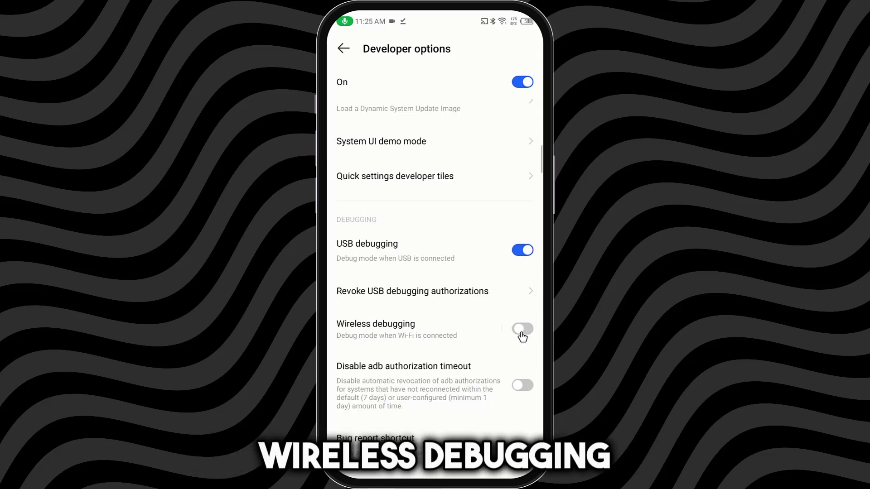
- Enable and allow Wireless debugging, then show a six-digit pairing code
{"action": "left_click", "coordinate": [522, 330]}
{"action": "left_click", "coordinate": [498, 316]}
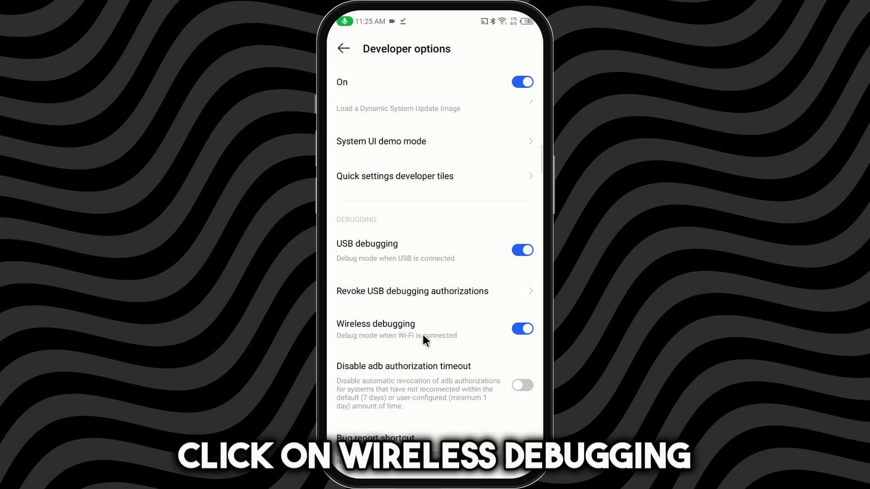
{"action": "left_click", "coordinate": [400, 326]}
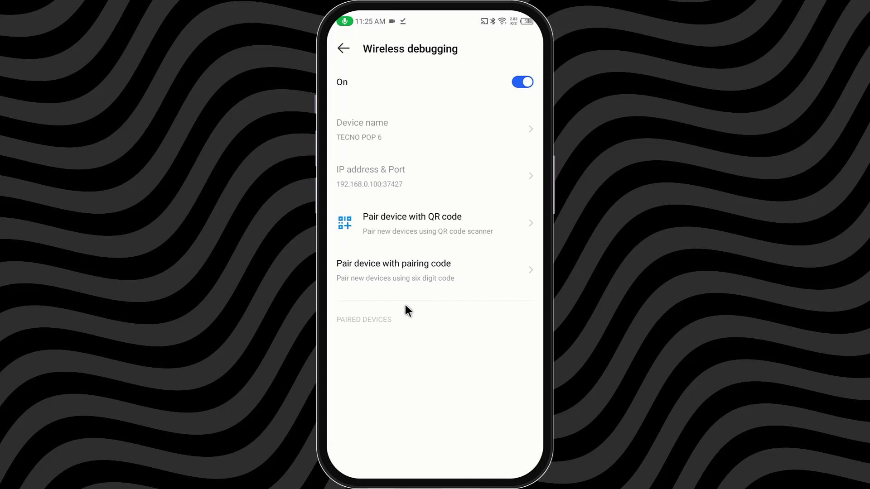
{"action": "left_click", "coordinate": [434, 273]}
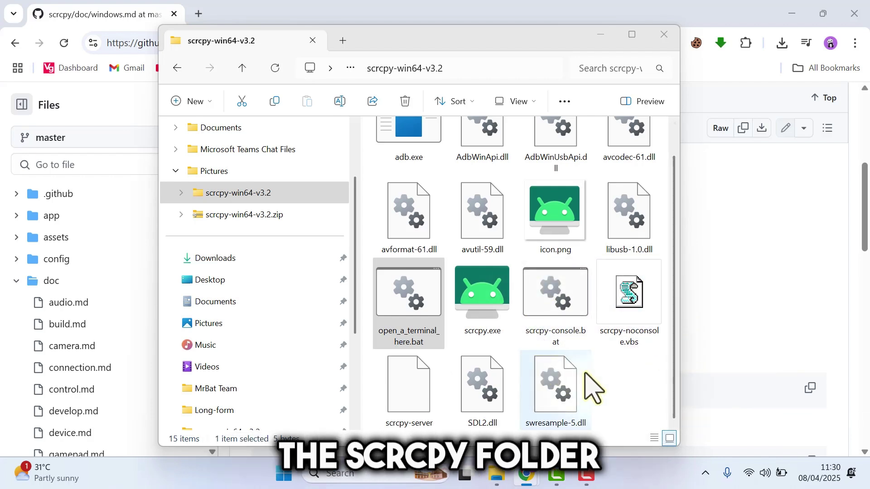
- Open a terminal from the scrcpy-win64-v3.2 folder's right-click menu
{"action": "right_click", "coordinate": [635, 378]}
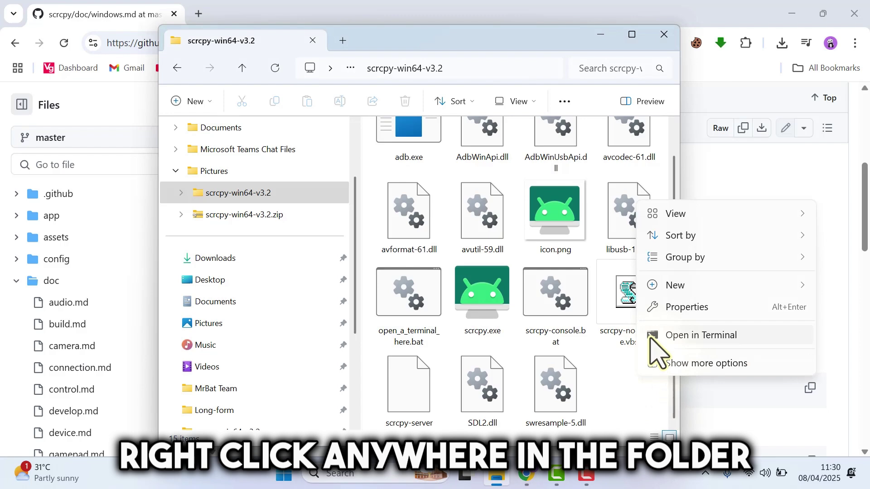
{"action": "left_click", "coordinate": [653, 335]}
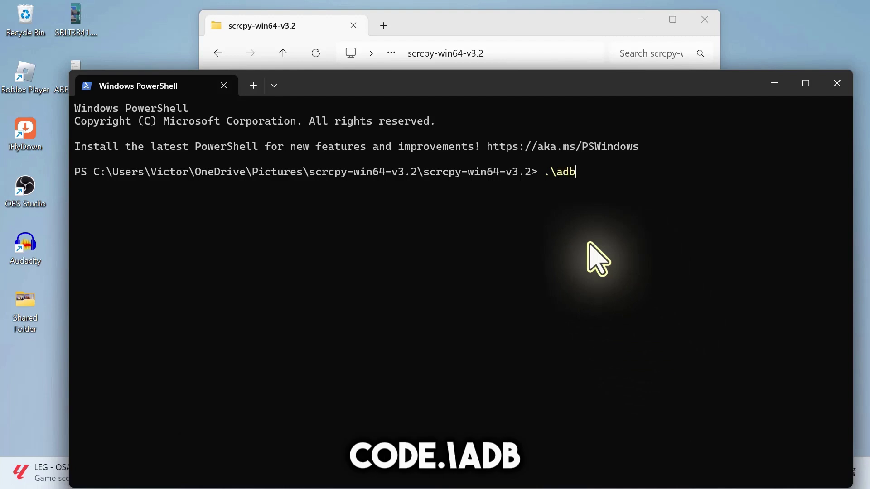
{"action": "type", "text": "pair 192"}
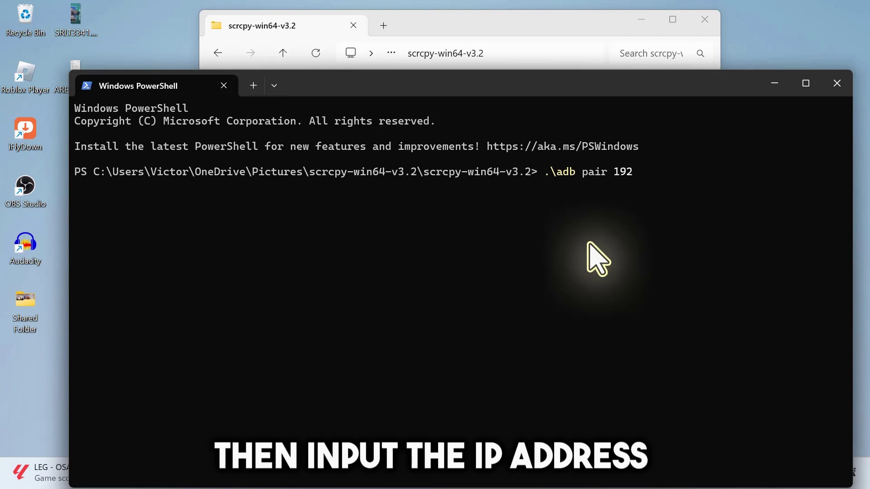
{"action": "type", "text": "0.100:4"}
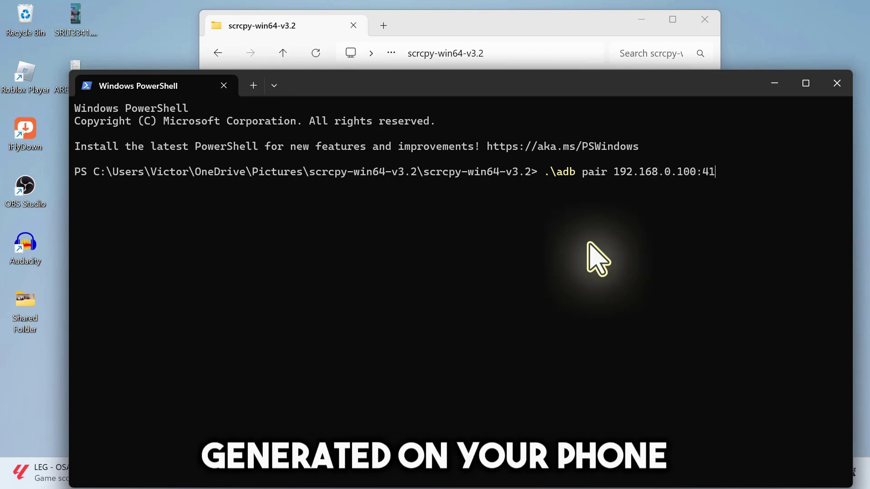
{"action": "type", "text": "1"}
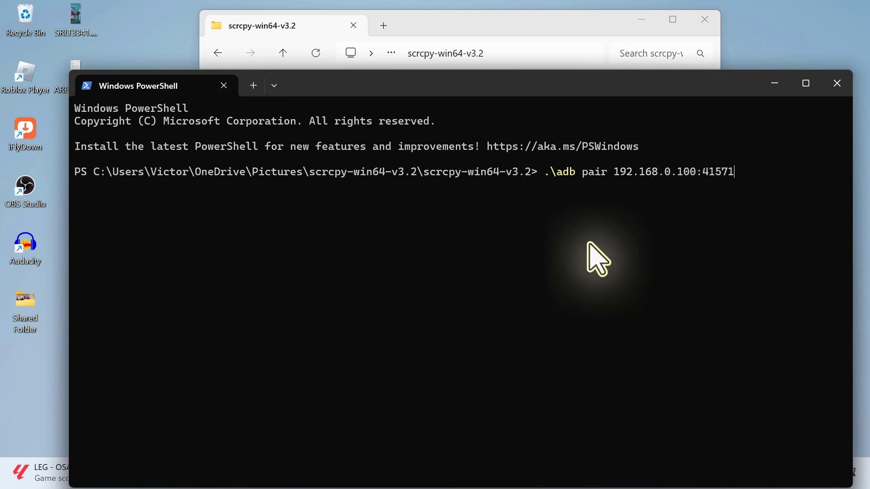
- Run .\adb pair 192.168.0.100:41571 to pair with the phone
{"action": "key", "text": "Return"}
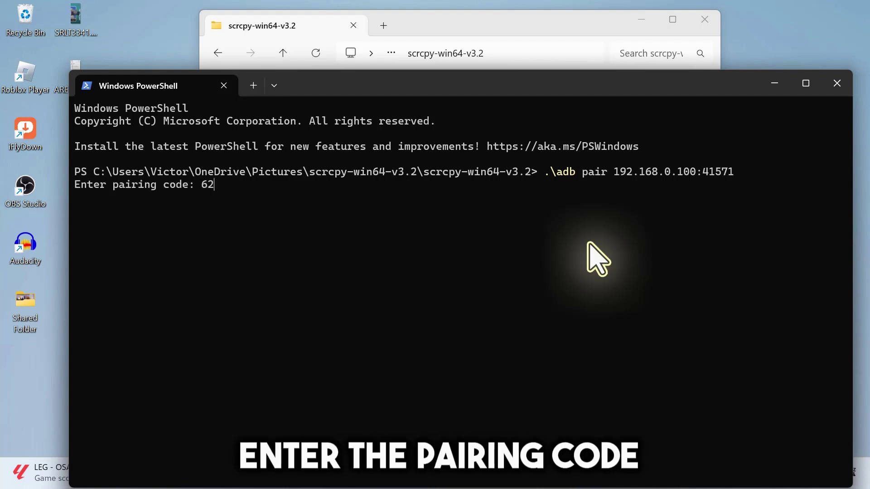
{"action": "type", "text": "3350"}
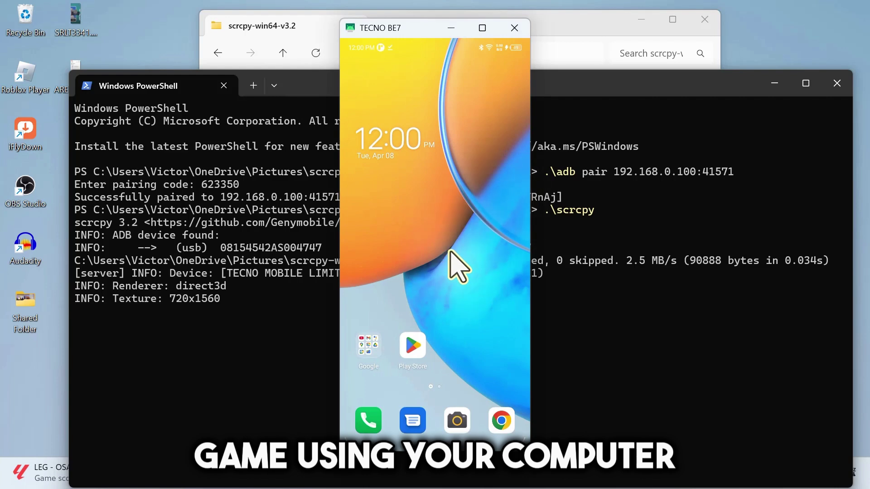
- Swipe to the next mirrored home-screen page and drag the TECNO BE7 window left
{"action": "mouse_move", "coordinate": [445, 310]}
{"action": "left_mouse_down"}
{"action": "mouse_move", "coordinate": [422, 293]}
{"action": "mouse_move", "coordinate": [500, 320]}
{"action": "mouse_move", "coordinate": [374, 334]}
{"action": "mouse_move", "coordinate": [445, 429]}
{"action": "left_mouse_up"}
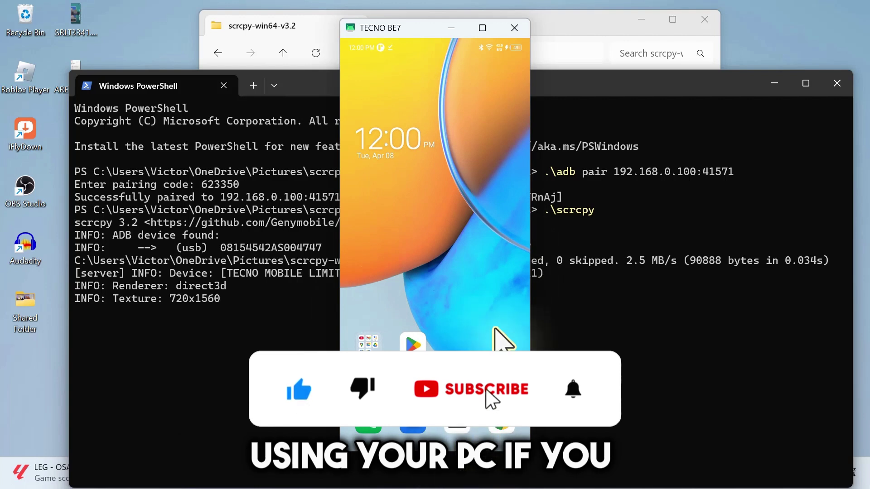
{"action": "mouse_move", "coordinate": [415, 44]}
{"action": "left_mouse_down"}
{"action": "mouse_move", "coordinate": [291, 35]}
{"action": "mouse_move", "coordinate": [259, 47]}
{"action": "left_mouse_up"}
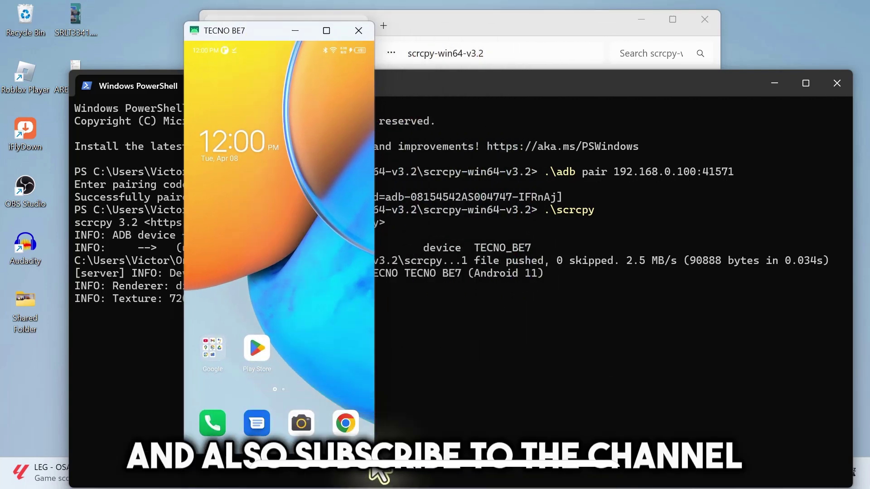